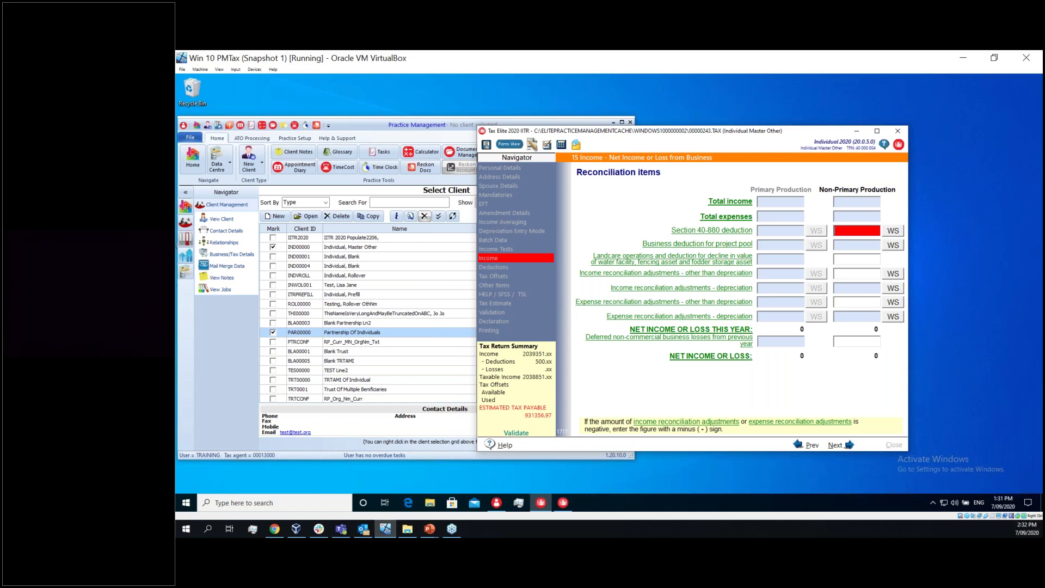
Step: Finish the net business income worksheets and close the individual's 2020 tax return, saving the changes
click(801, 445)
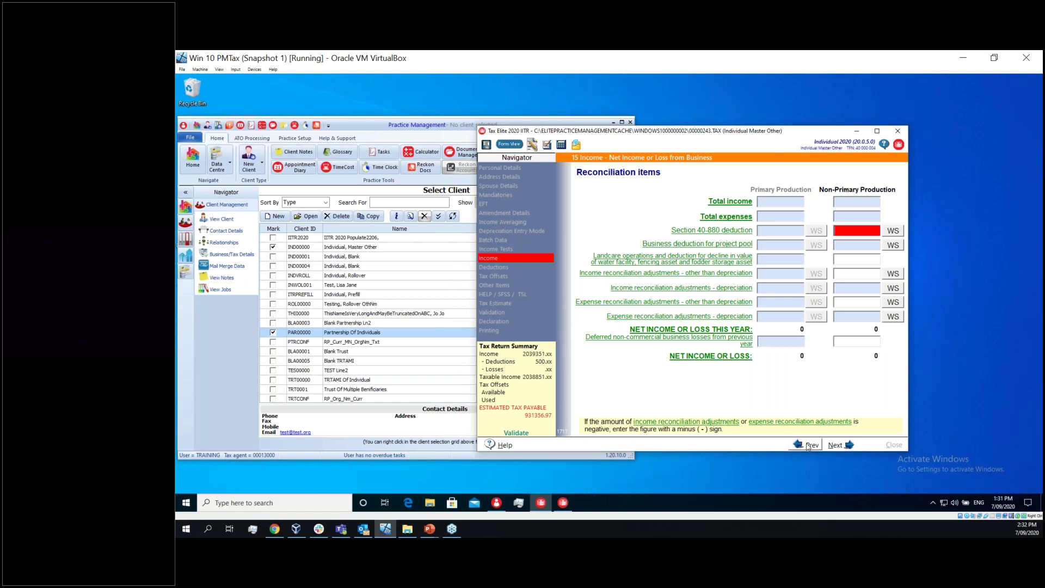
click(898, 132)
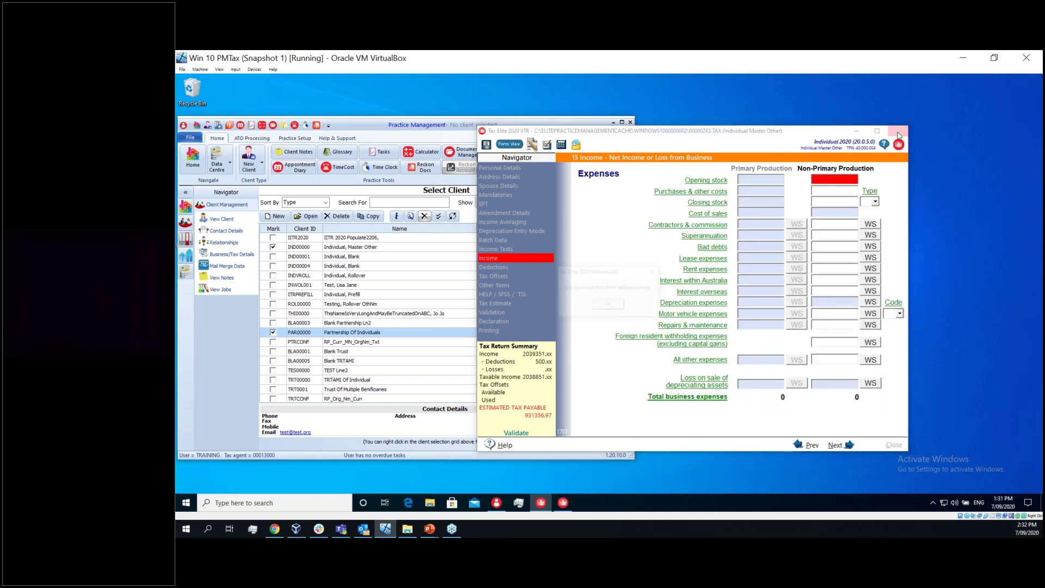
click(609, 306)
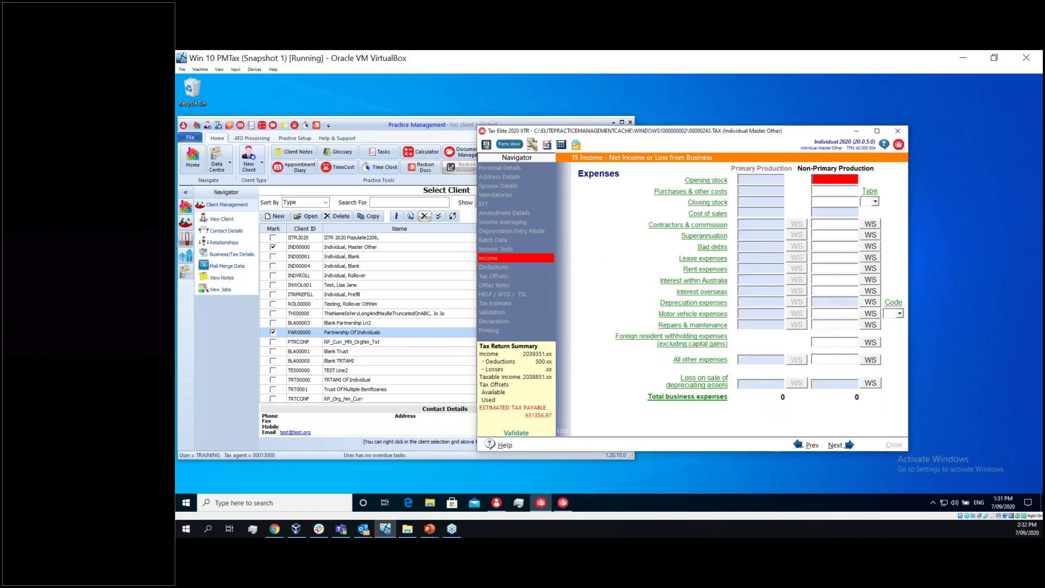
click(849, 445)
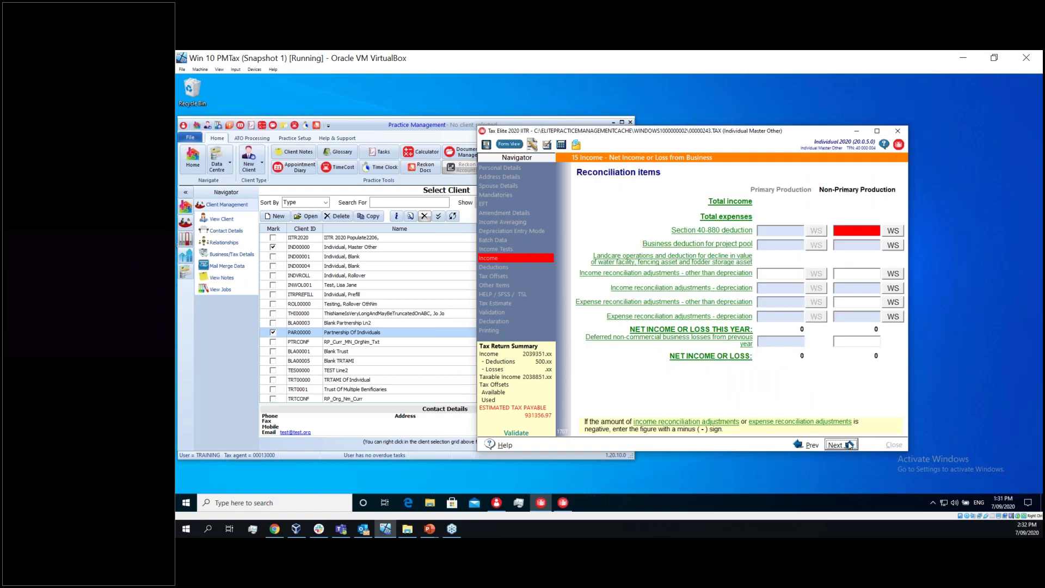
click(849, 445)
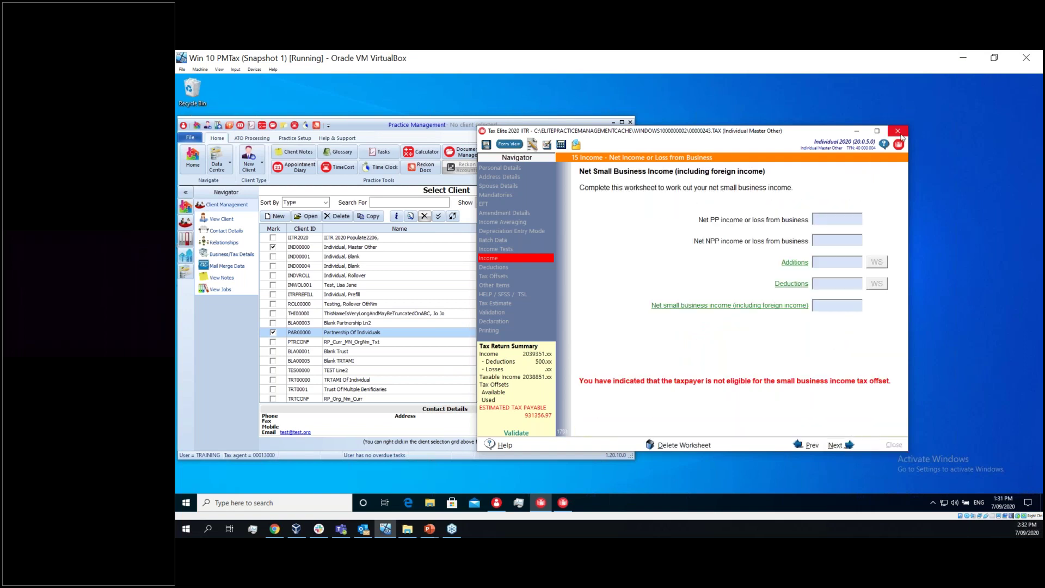
click(846, 445)
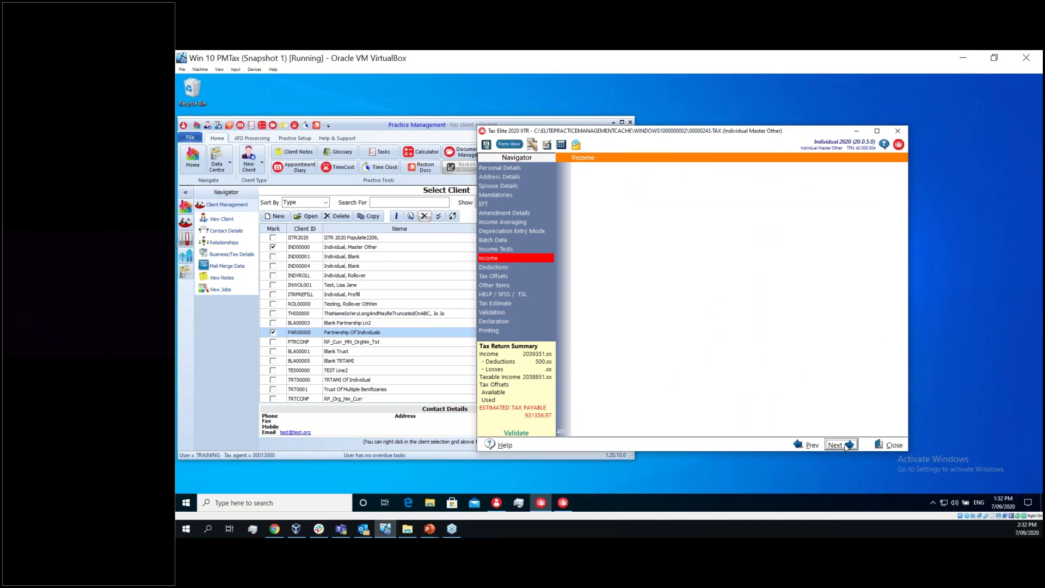
click(898, 130)
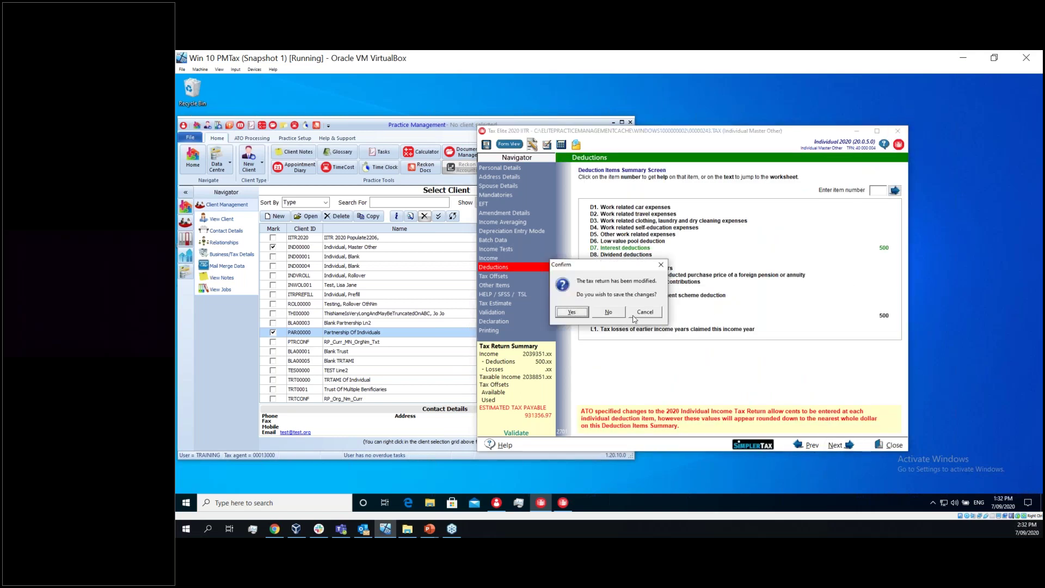
click(571, 312)
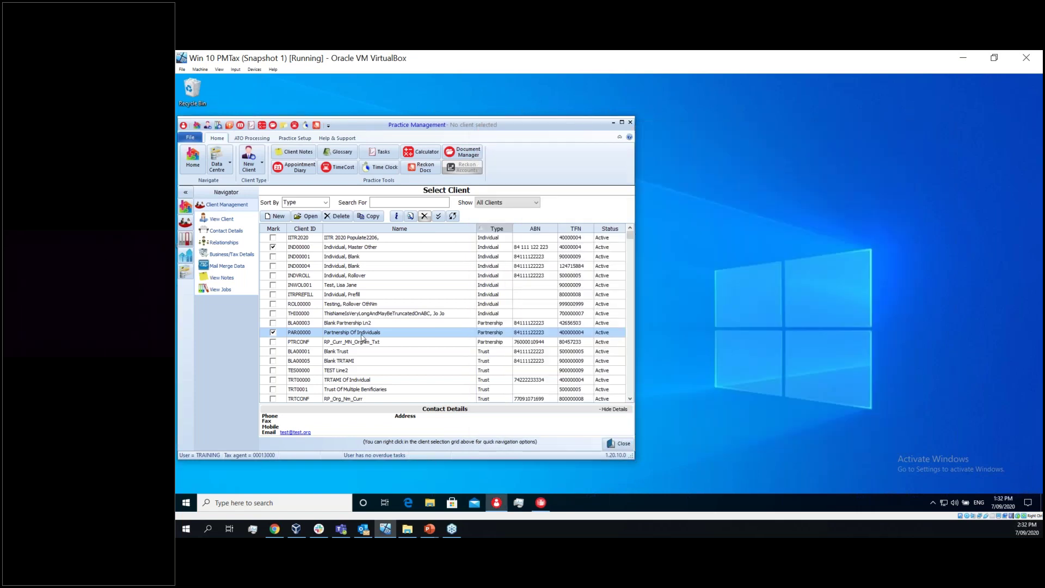
Step: Open the business jobs of the Partnership Of Individuals client and select the 2020 STP - Original (15/06/2020) job
click(220, 290)
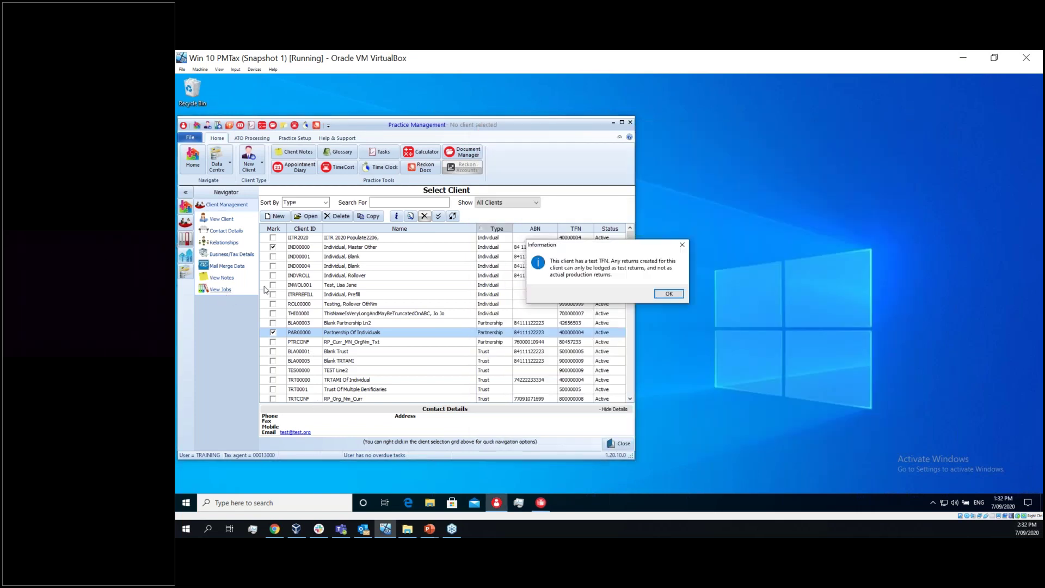
click(674, 297)
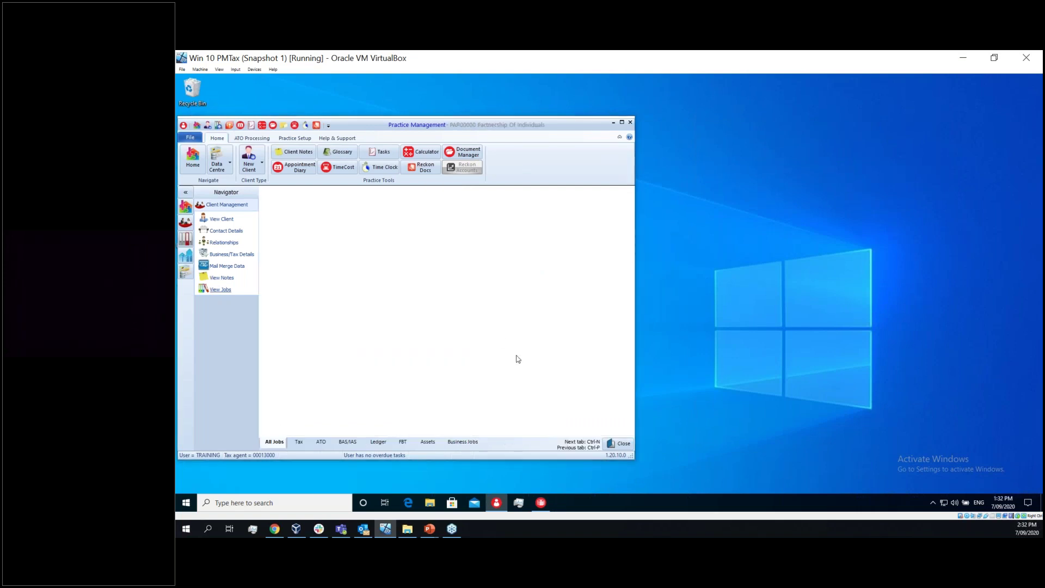
click(471, 442)
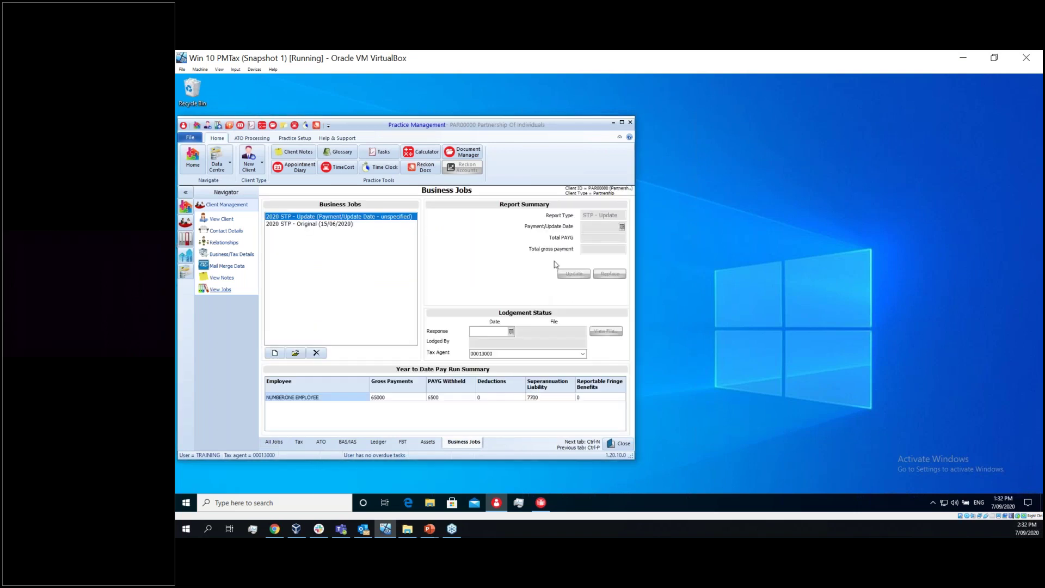
click(330, 225)
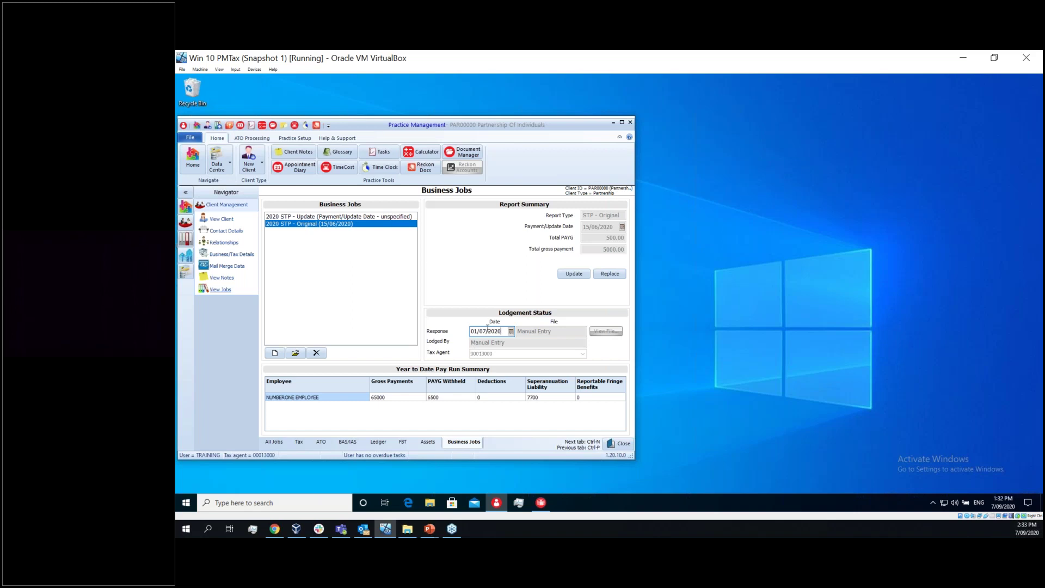
click(511, 332)
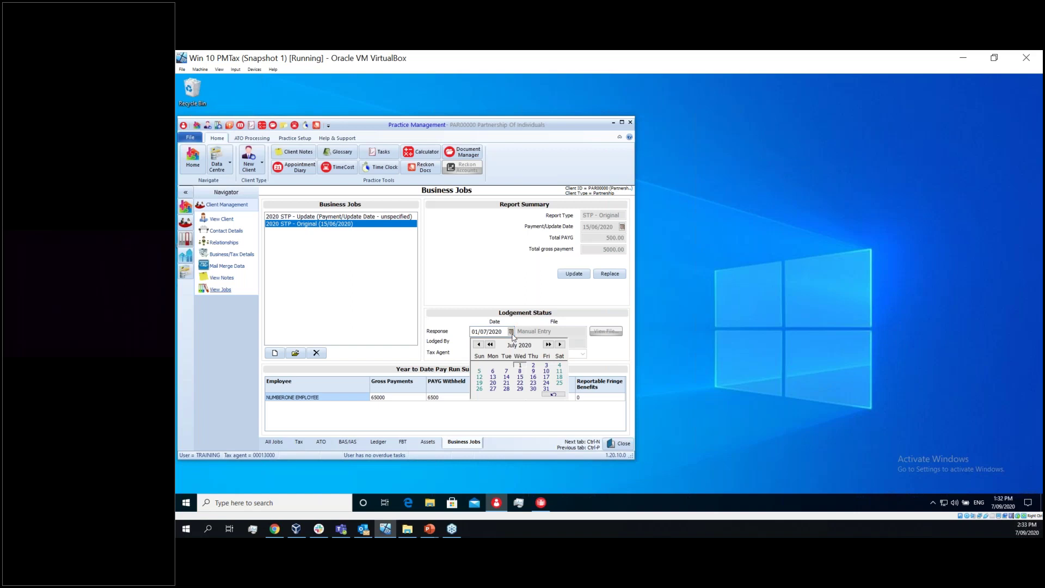
click(512, 334)
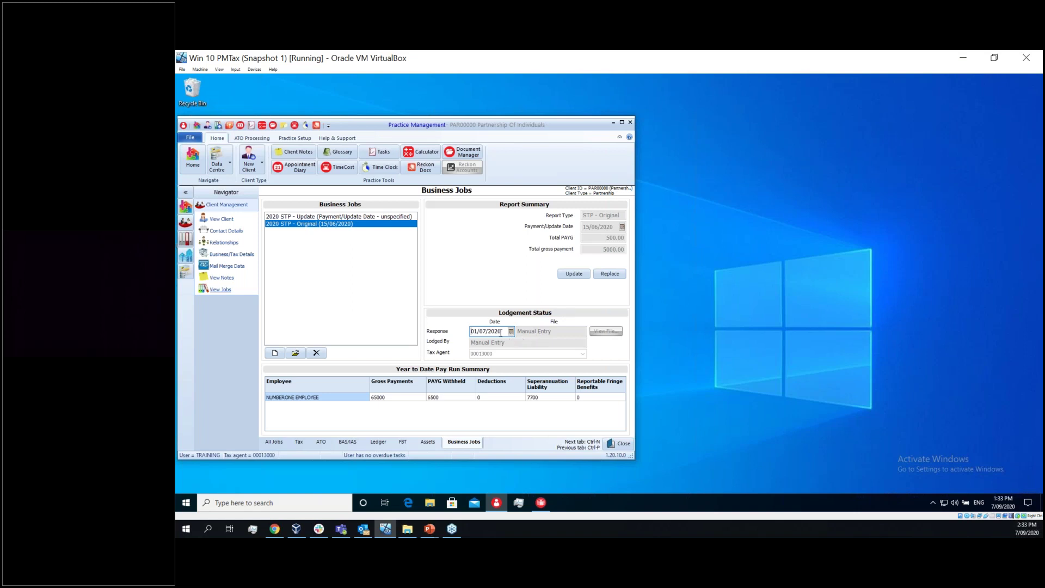
drag(505, 330, 471, 331)
key(BackSpace)
key(Tab)
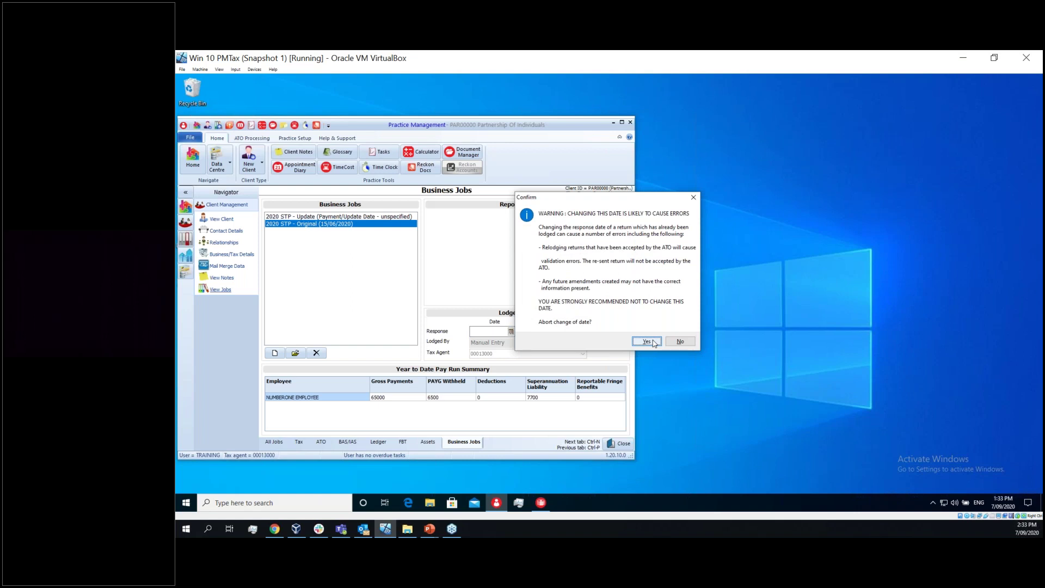
click(653, 342)
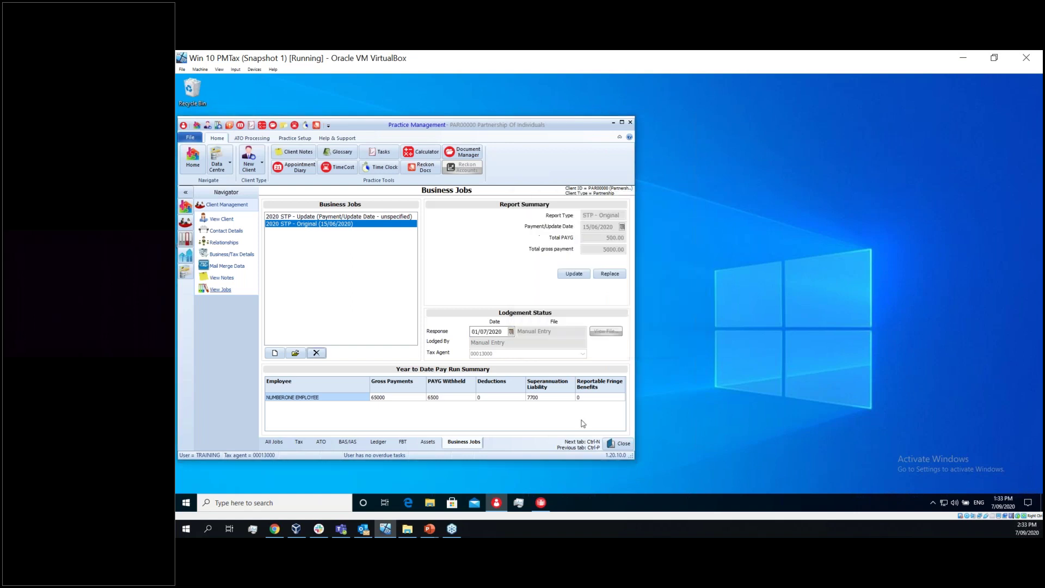
Step: Clear the response date in the lodgement status of the 2020 STP - Original (15/06/2020) job
click(506, 330)
click(511, 332)
click(512, 332)
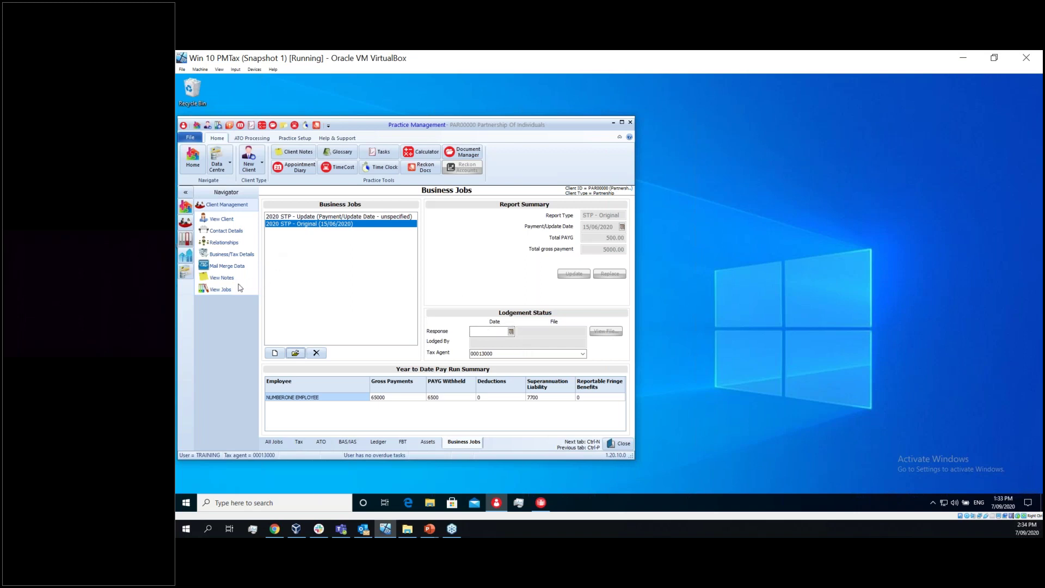
Step: Return to the client list and open all jobs of the marked individual client
click(187, 209)
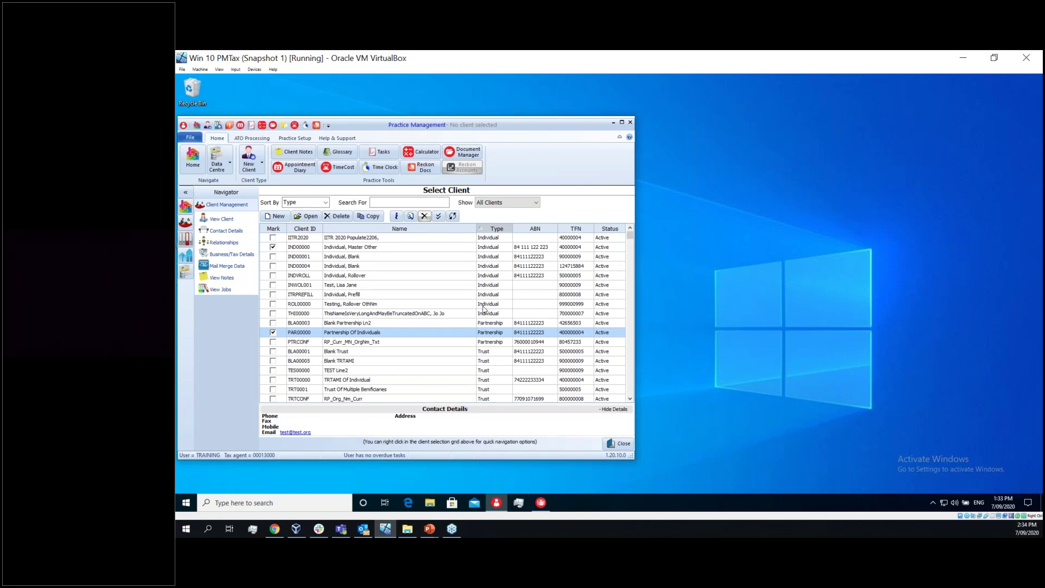
click(372, 249)
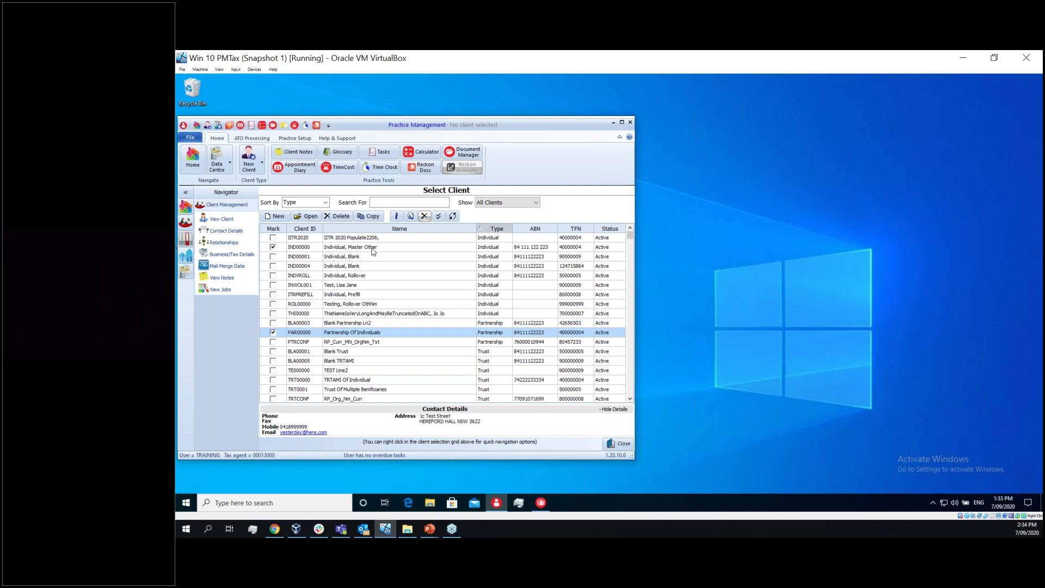
click(220, 289)
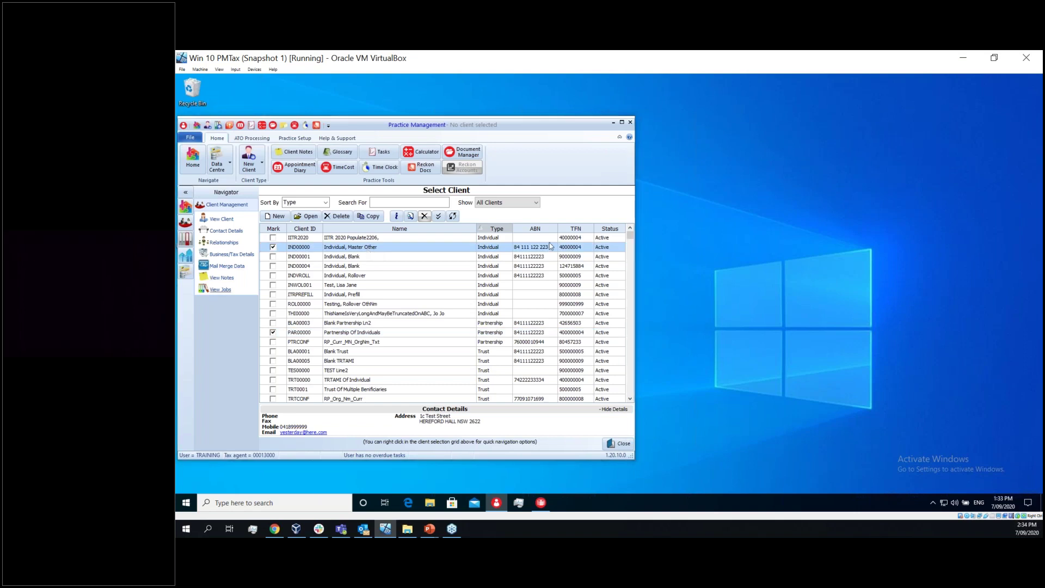
click(671, 296)
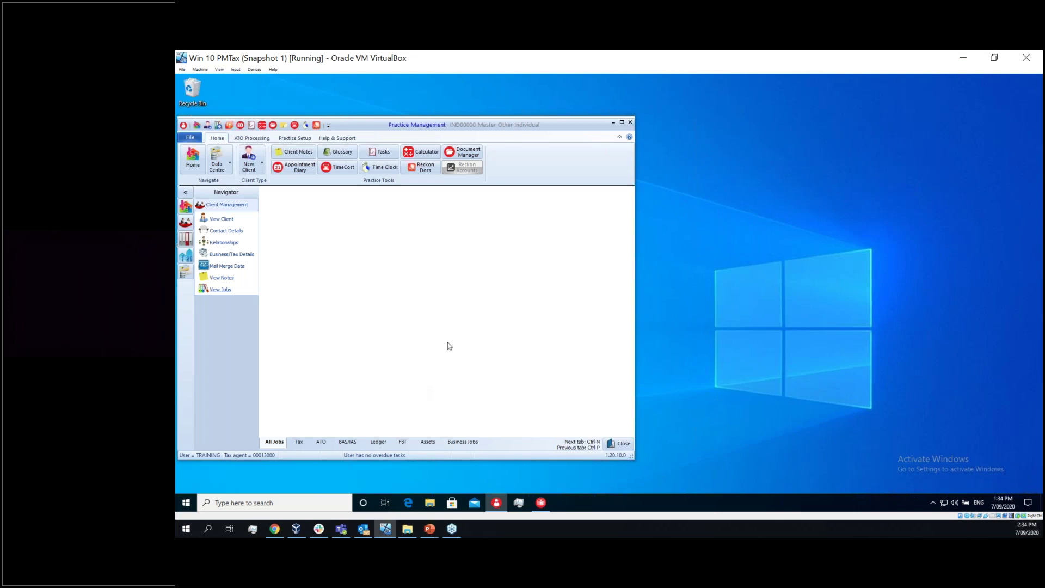
click(221, 290)
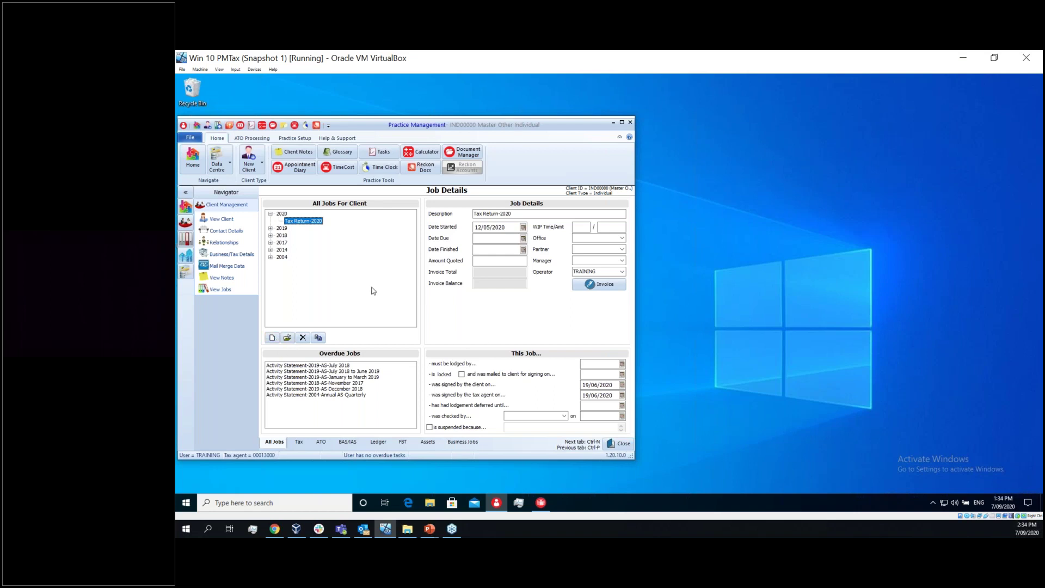
Step: Create a 2020 Activity Statement Form (AS) job as an A - Quarterly BAS for July to September 2019
click(274, 339)
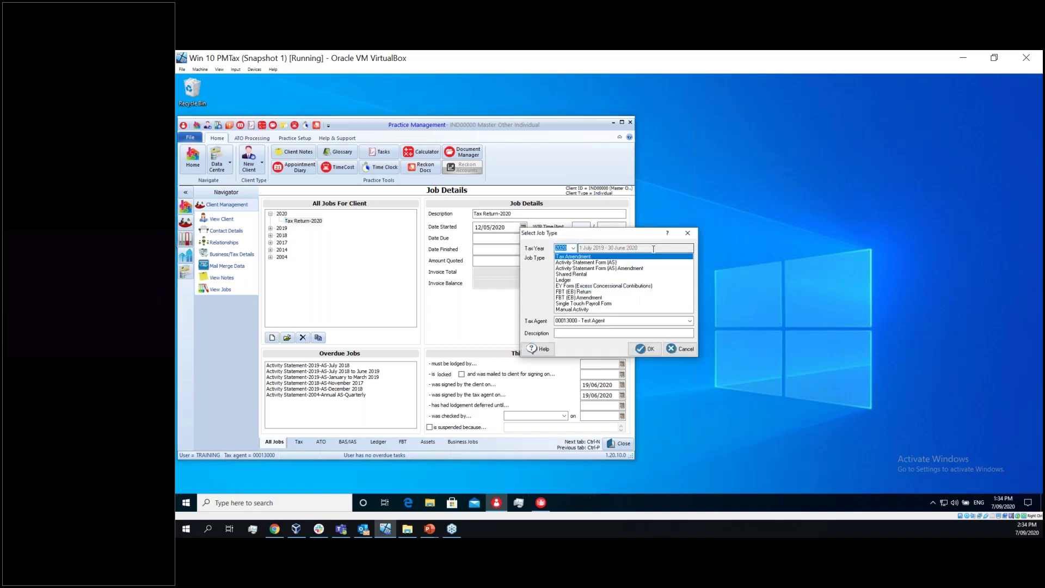
click(610, 263)
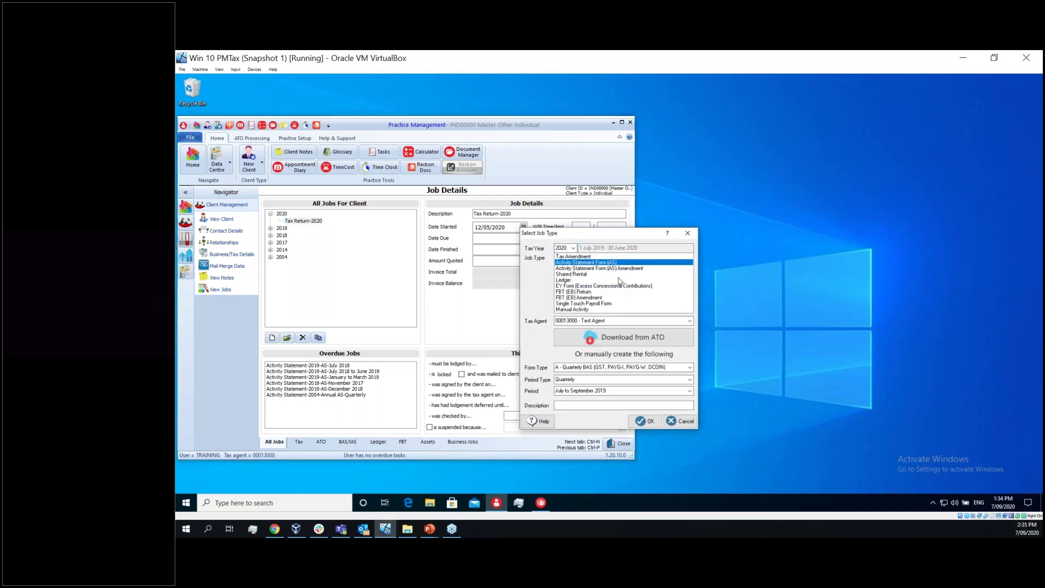
click(648, 422)
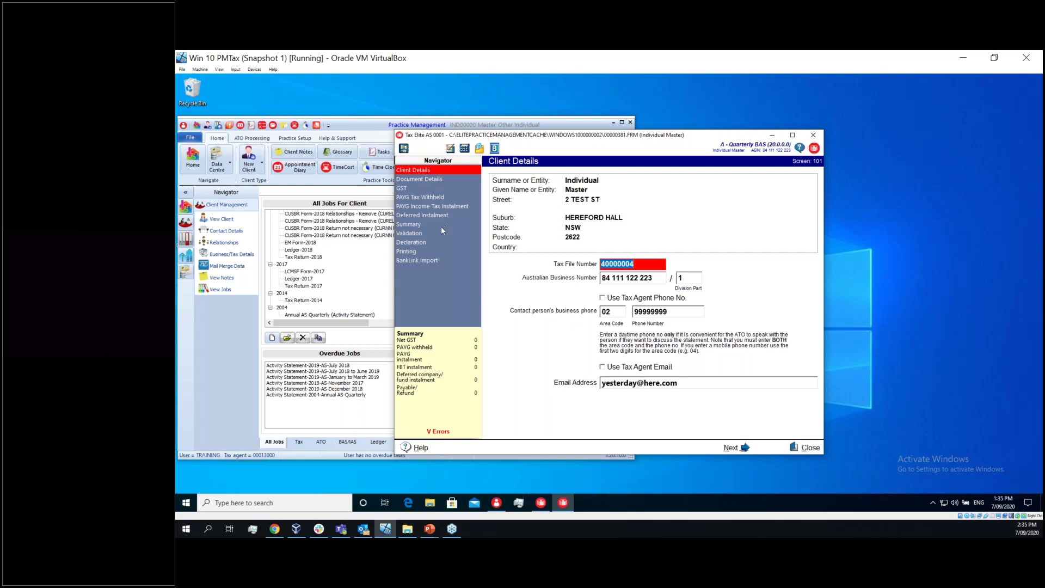
Step: Try the Simpler BAS reporting method in the activity statement's GST section, check its fields, and close the form without saving
click(404, 189)
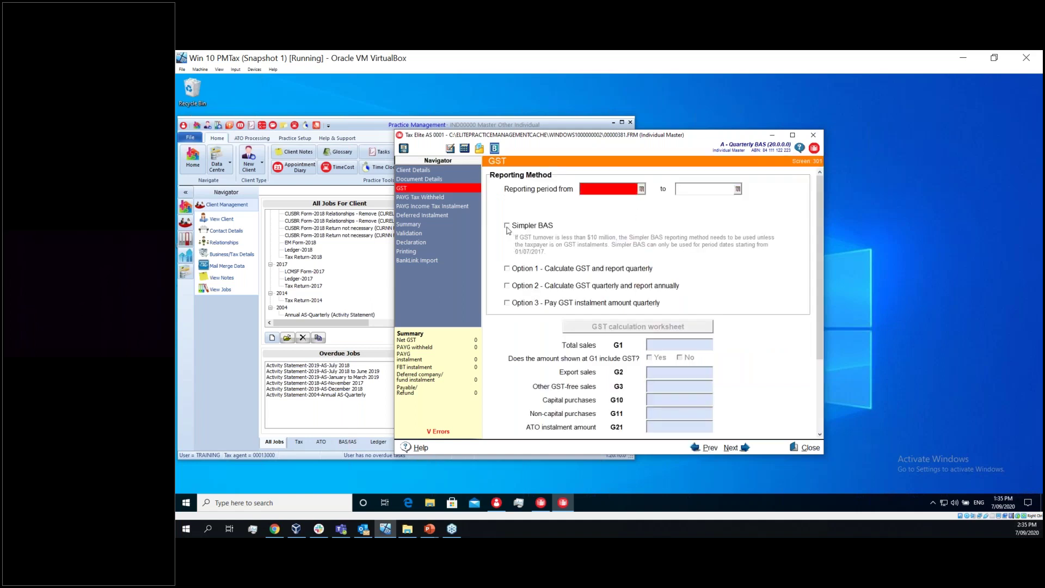
click(507, 227)
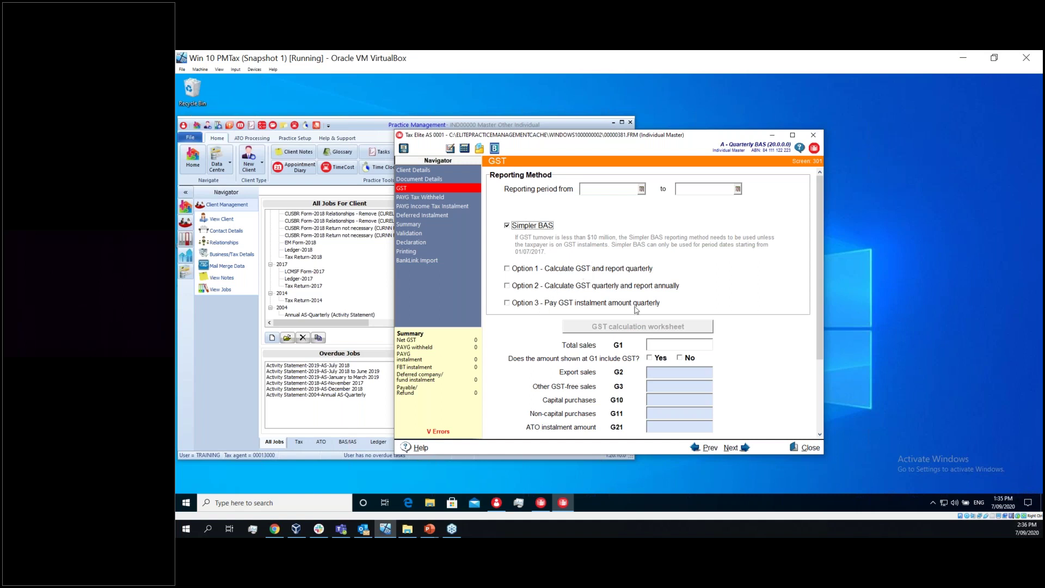
drag(820, 361, 822, 444)
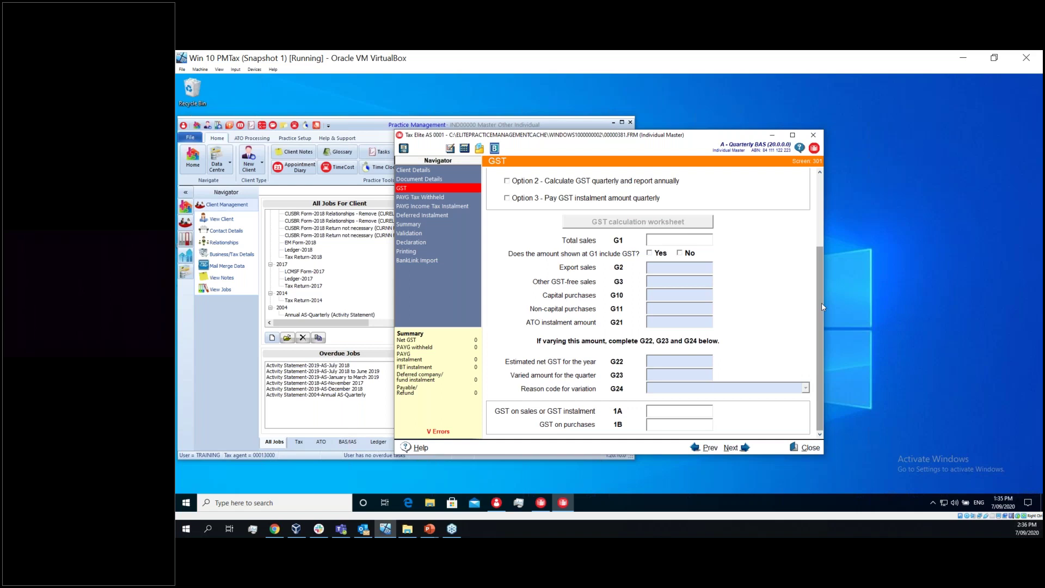
drag(822, 302, 821, 212)
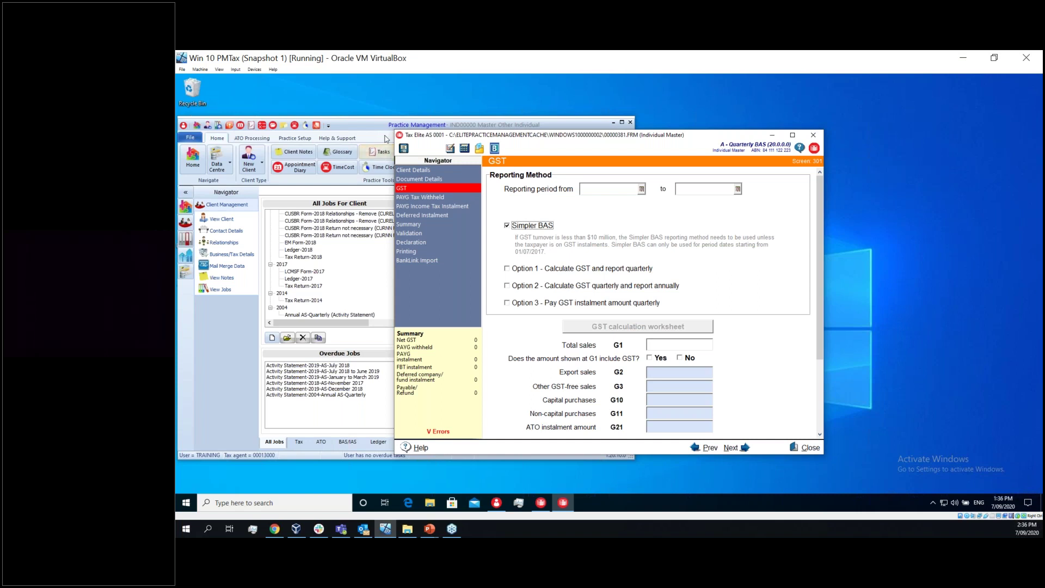
click(813, 134)
click(610, 312)
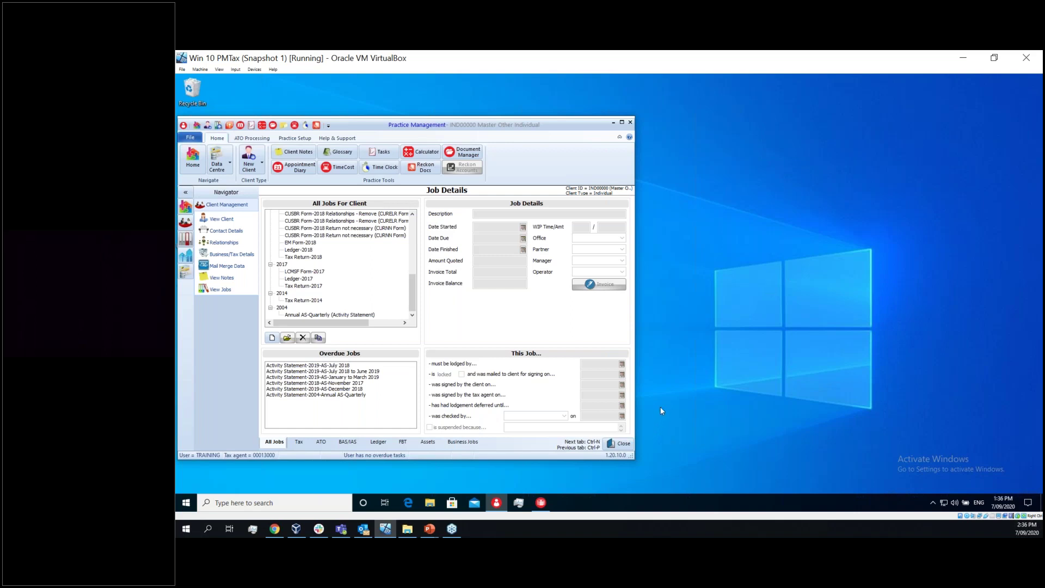
Step: Go back to the client list and reopen the same individual client's job details
click(219, 292)
click(185, 204)
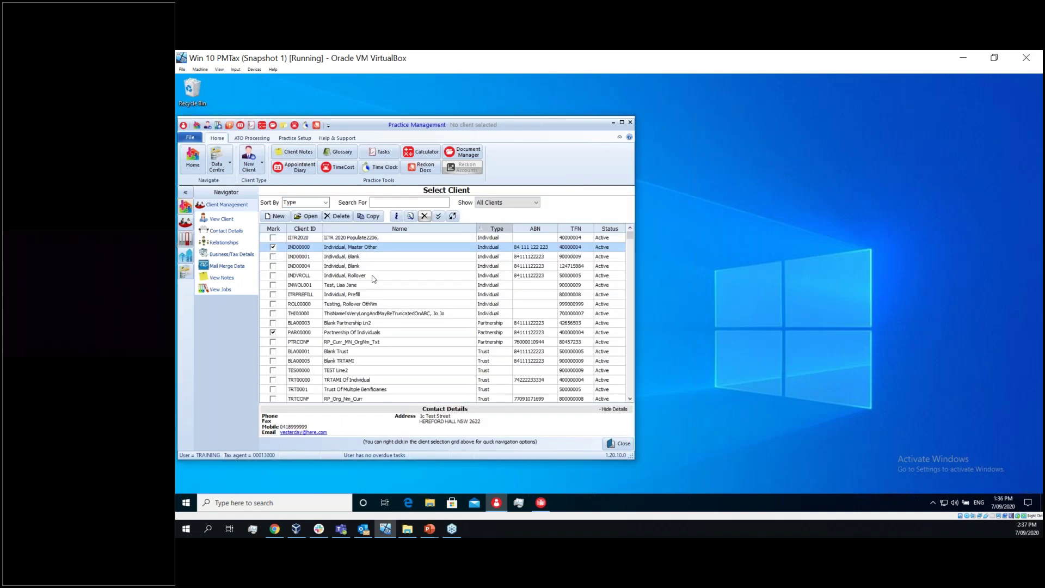
click(216, 292)
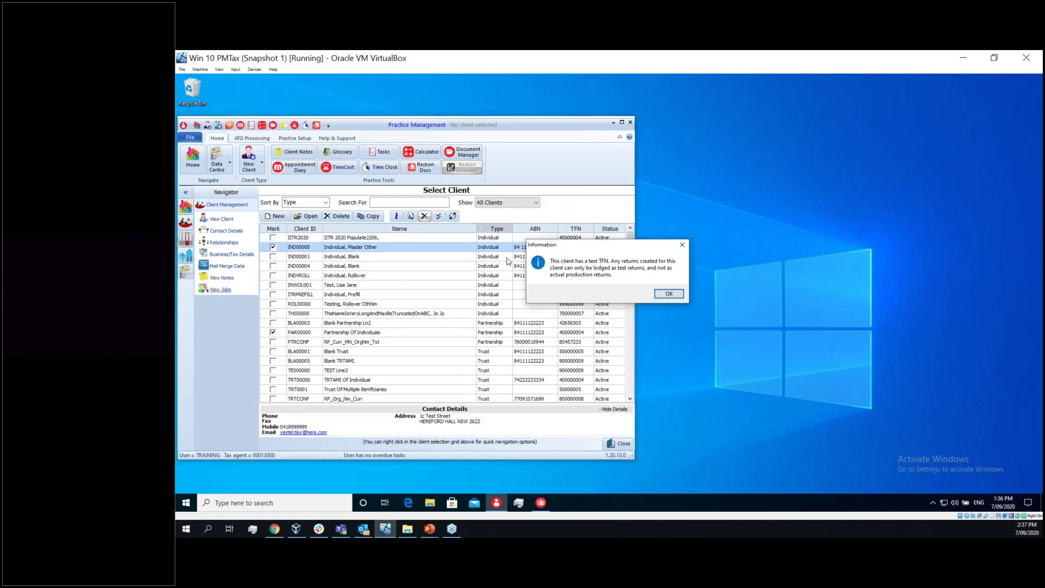
click(669, 294)
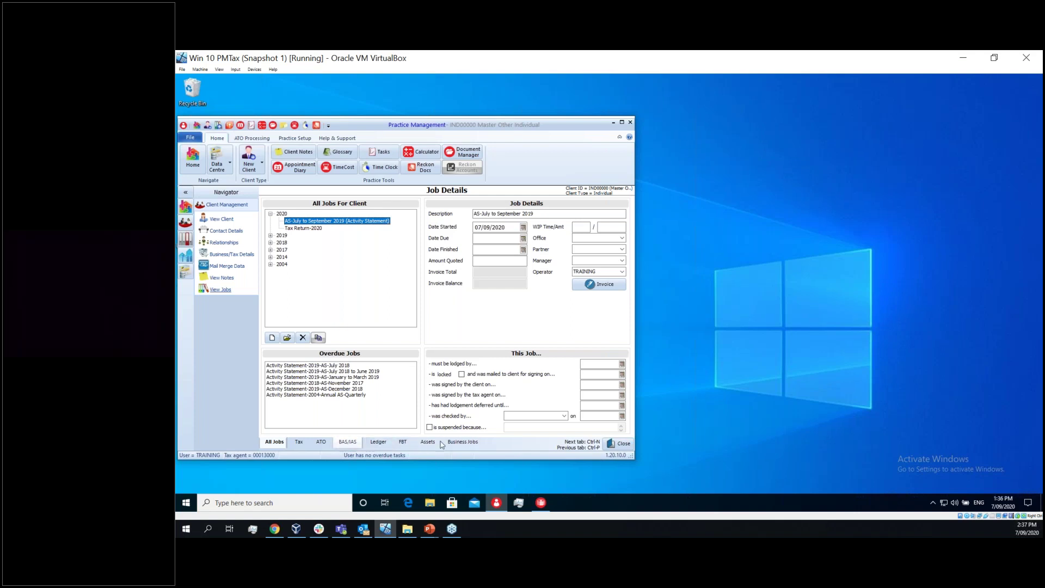
Step: View the client's business jobs and the tax return summary through Job Management
click(186, 238)
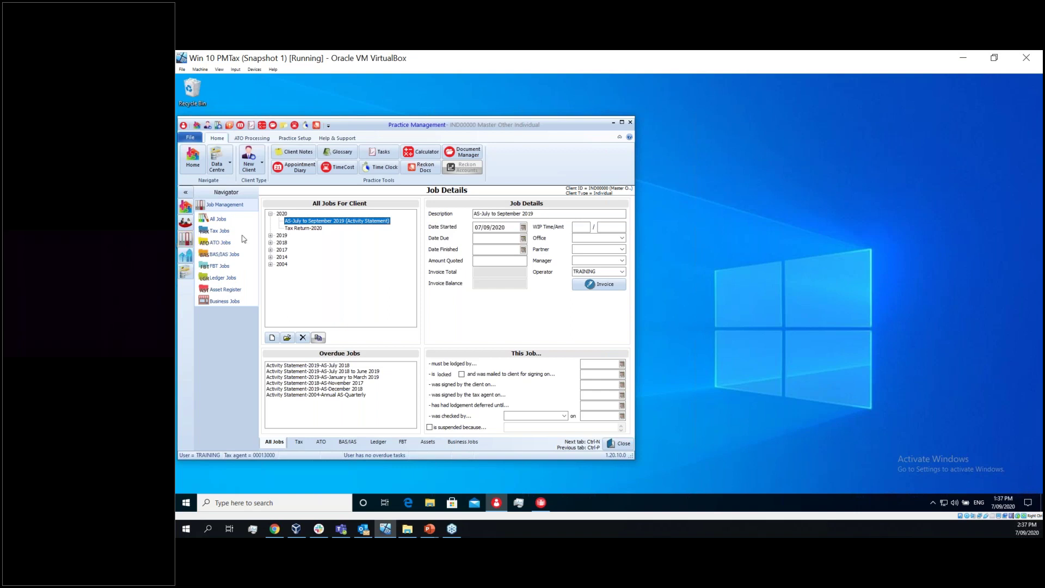
click(237, 303)
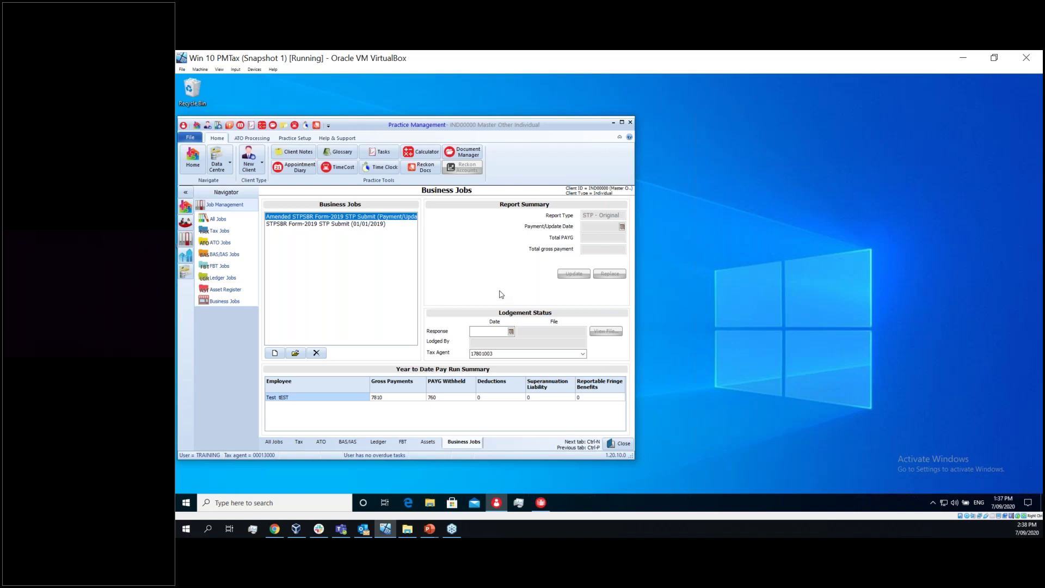
click(298, 443)
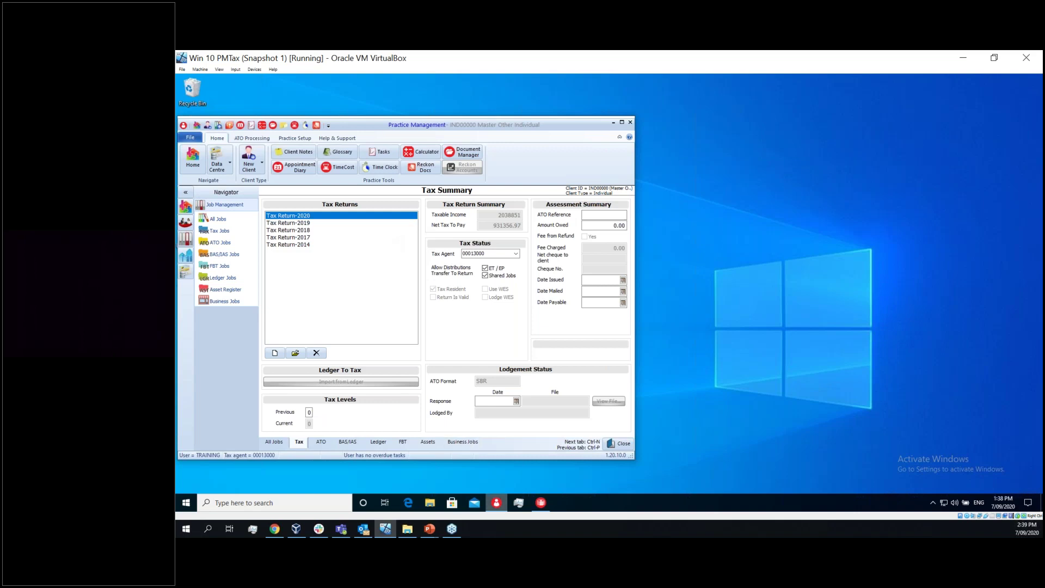
Step: Switch to the PowerPoint slide show with the closing slide
mouse_move(496, 501)
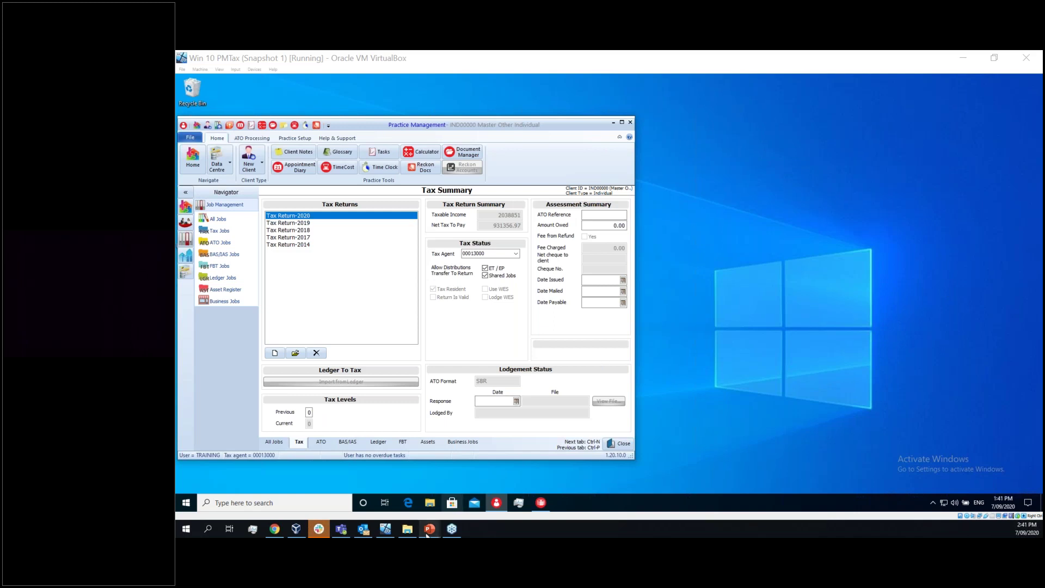
mouse_move(429, 530)
click(430, 486)
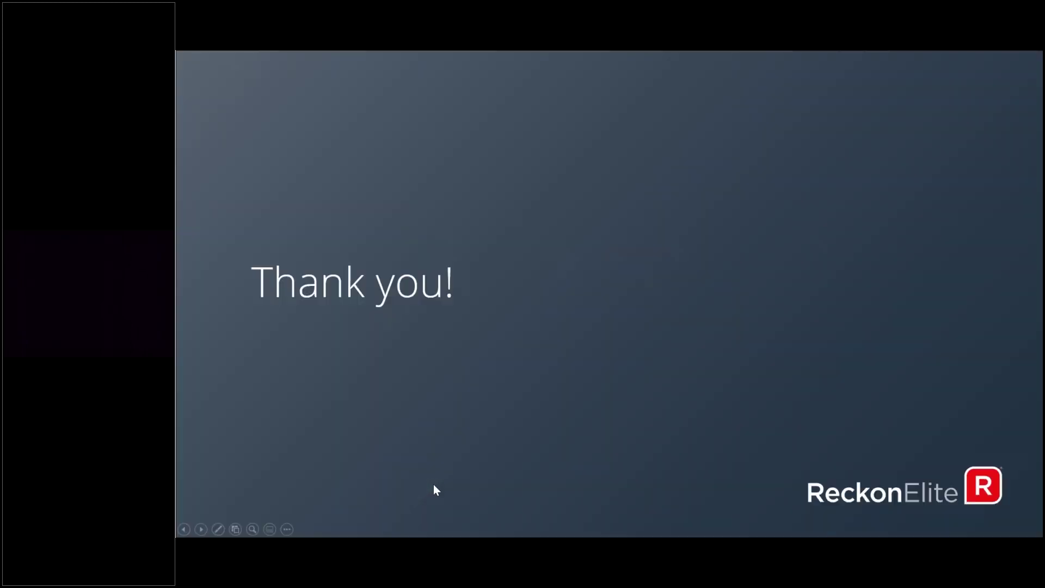